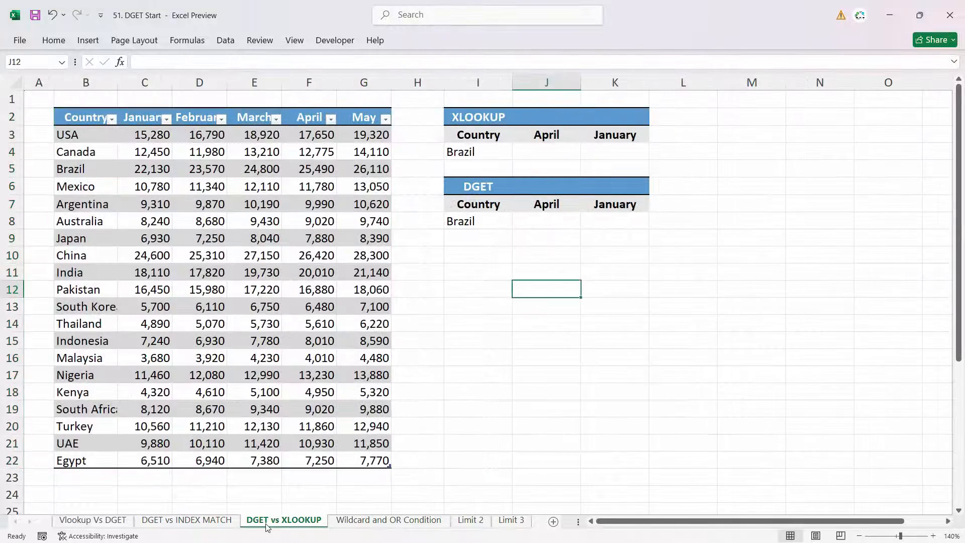
# Step: Look over the DGET vs INDEX MATCH and DGET vs XLOOKUP sheets and open the Vlookup Vs DGET sheet
pyautogui.click(204, 521)
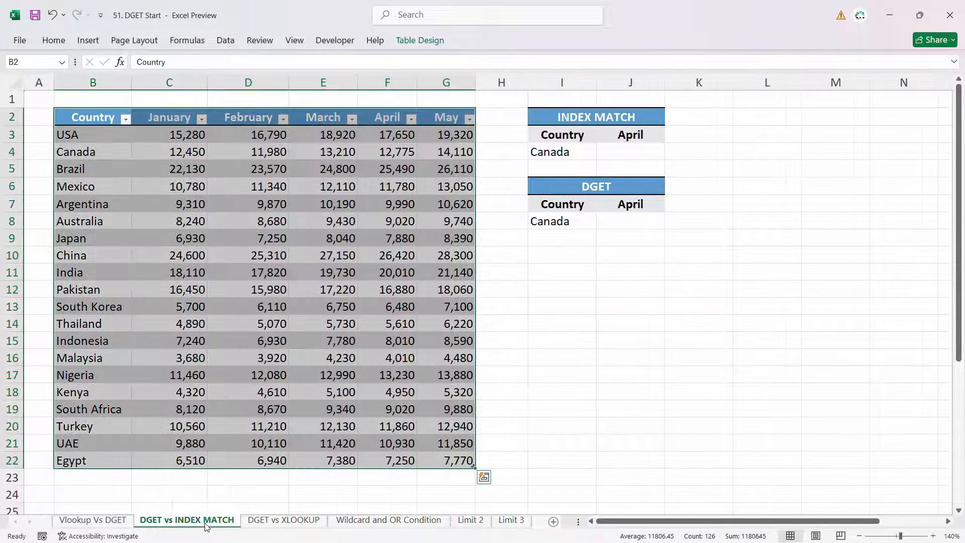
pyautogui.click(275, 521)
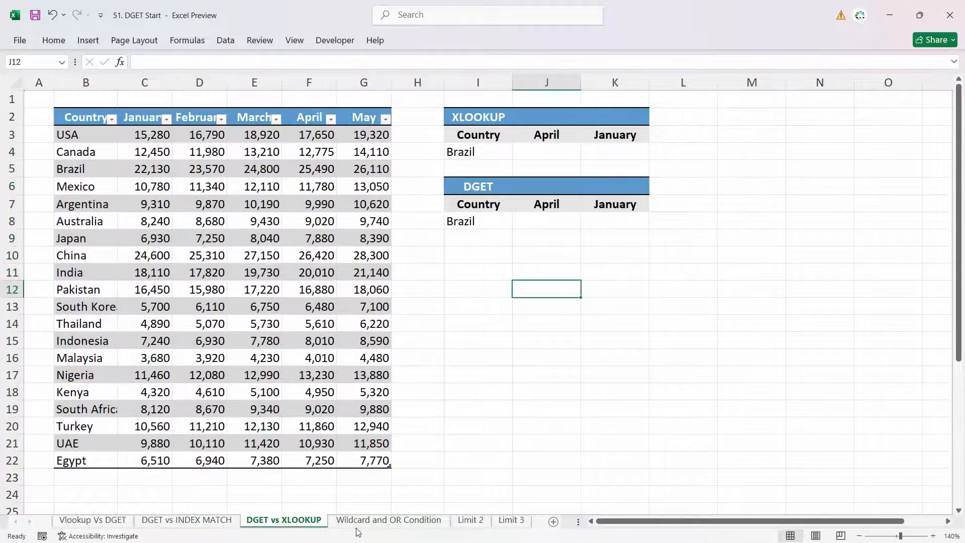
pyautogui.click(120, 525)
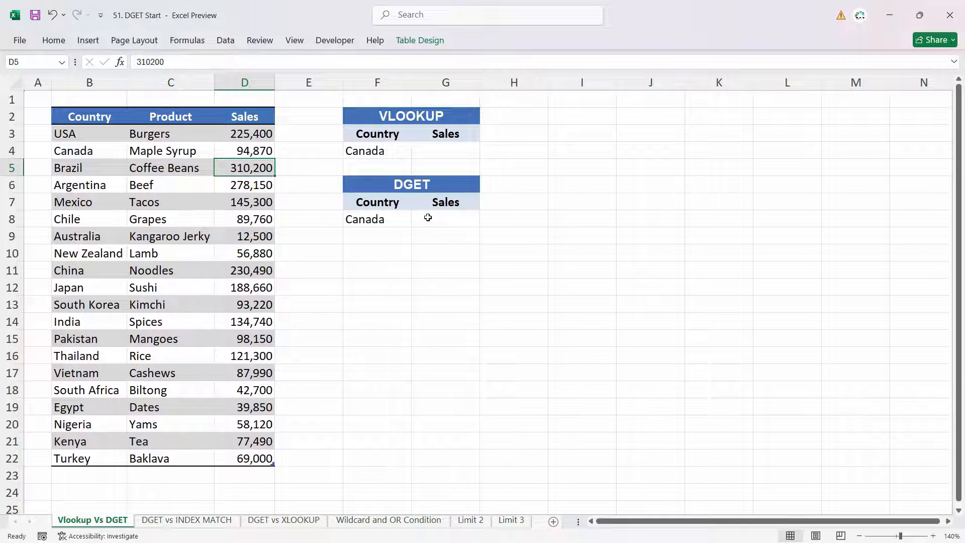
pyautogui.click(426, 184)
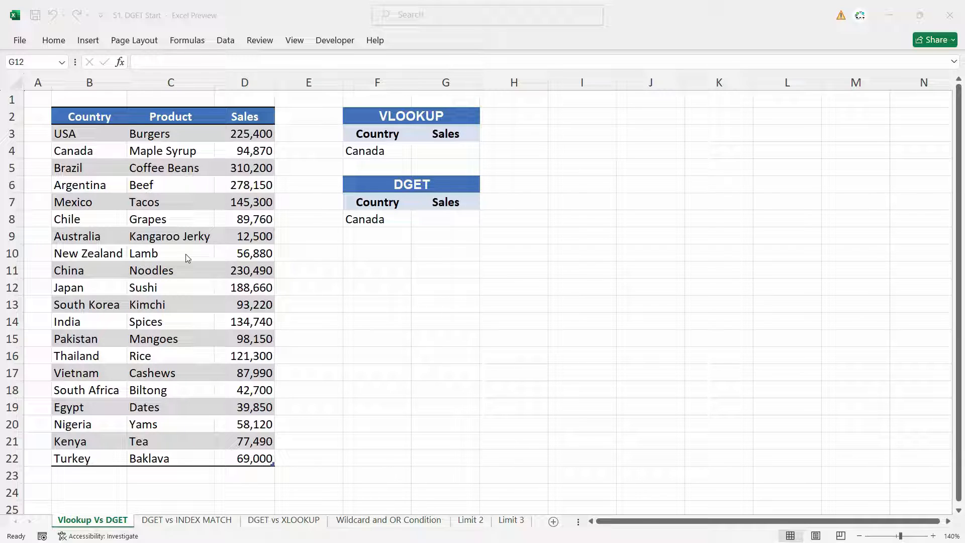
pyautogui.click(443, 149)
pyautogui.write('=')
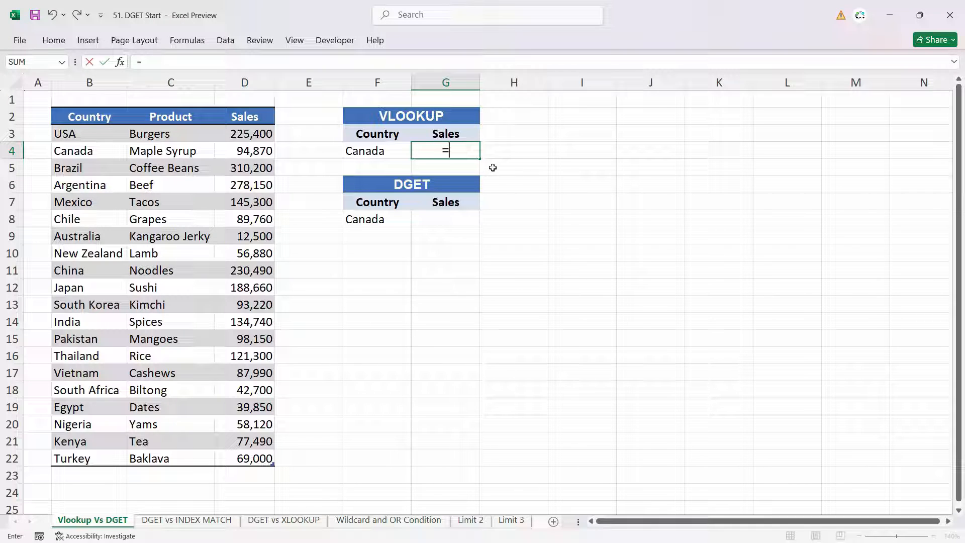
pyautogui.write('vlo')
pyautogui.press('Tab')
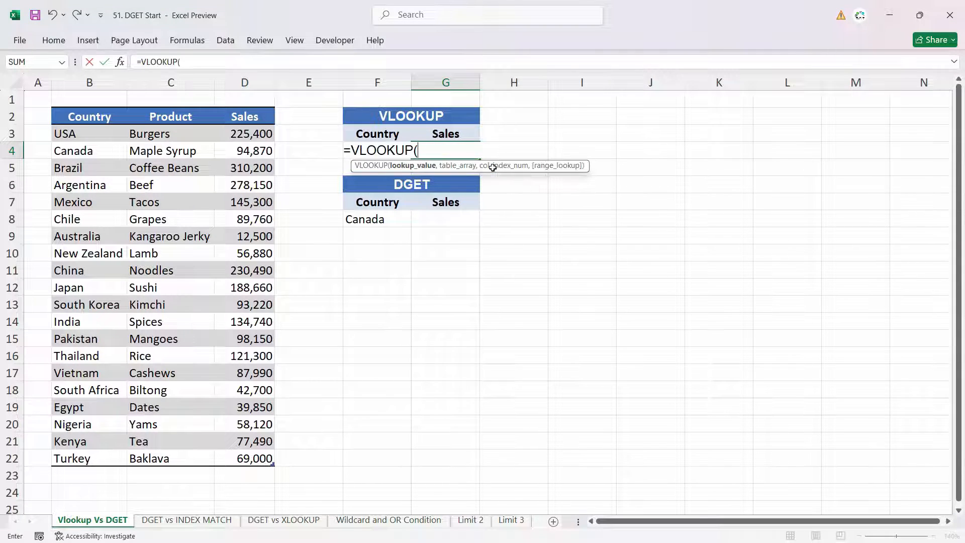
pyautogui.press('Escape')
# Step: Widen column F to make room for the formulas beside the lookup country
pyautogui.moveTo(411, 83); pyautogui.dragTo(471, 83)
pyautogui.doubleClick(503, 153)
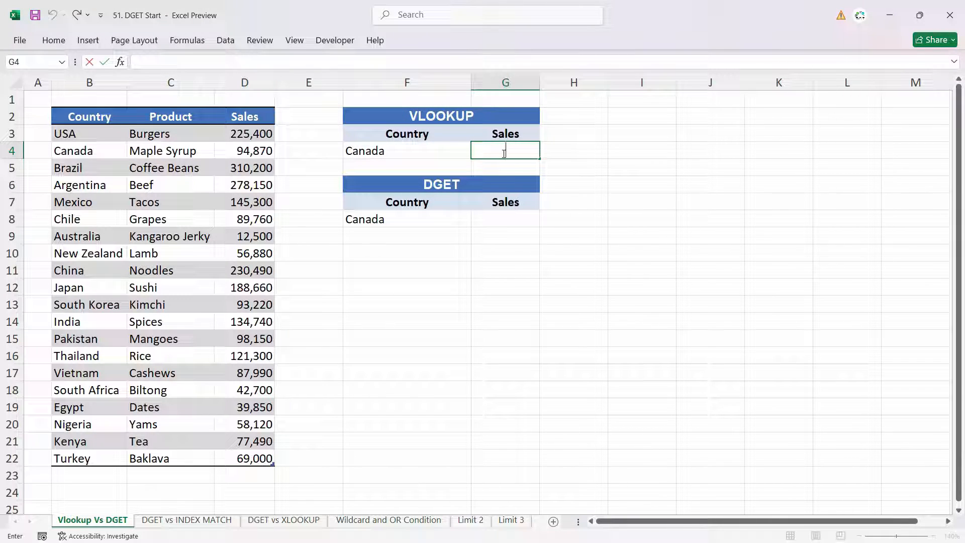
pyautogui.write('=vlo')
pyautogui.press('Tab')
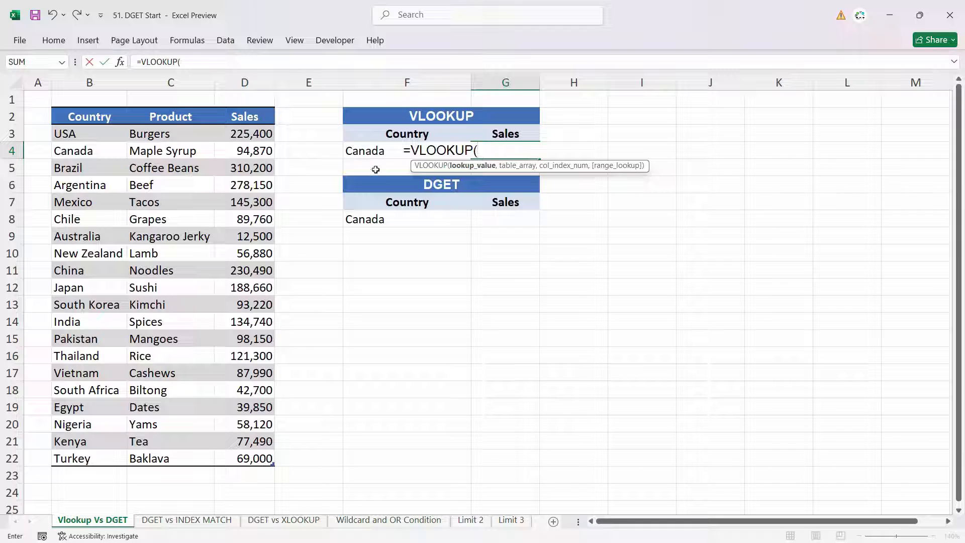
pyautogui.click(378, 151)
pyautogui.write(',')
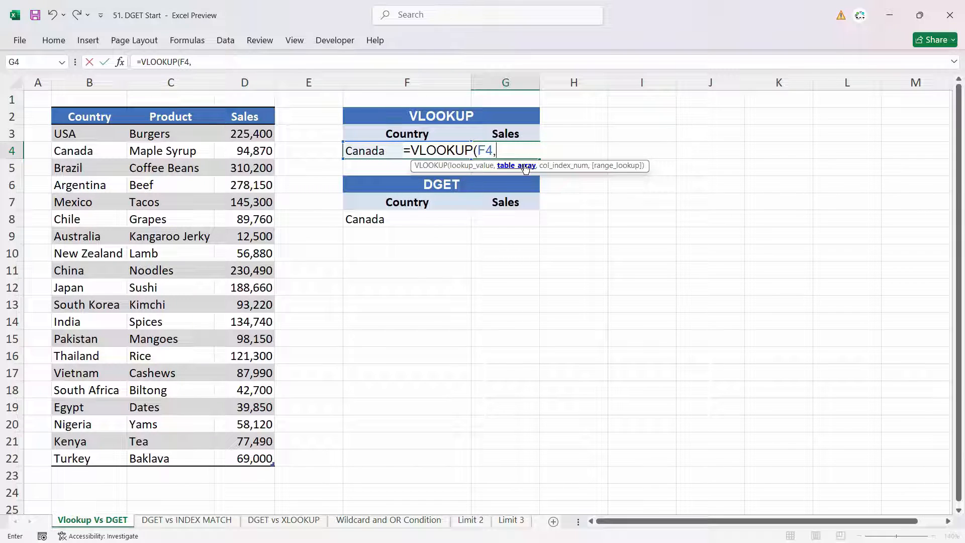
pyautogui.moveTo(88, 82); pyautogui.dragTo(245, 84)
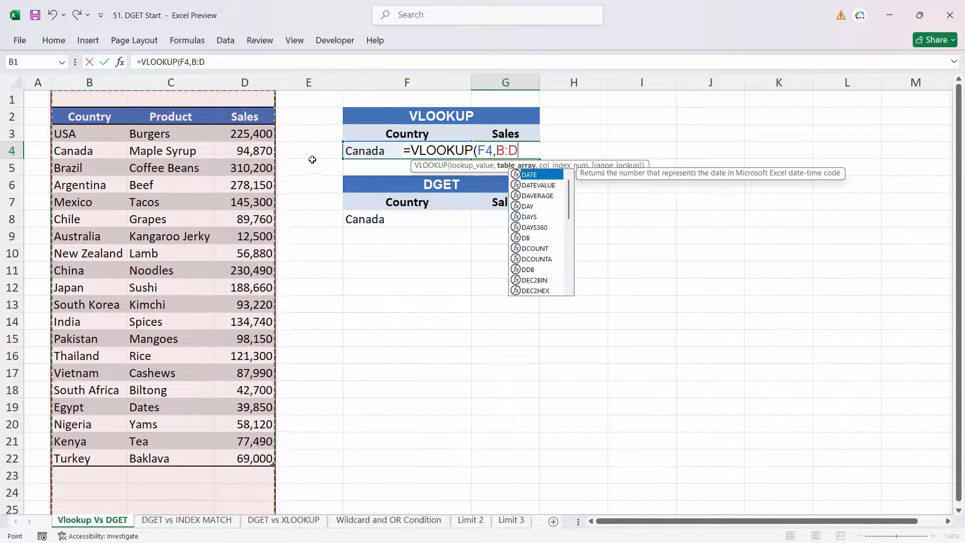
pyautogui.moveTo(518, 151); pyautogui.dragTo(499, 155)
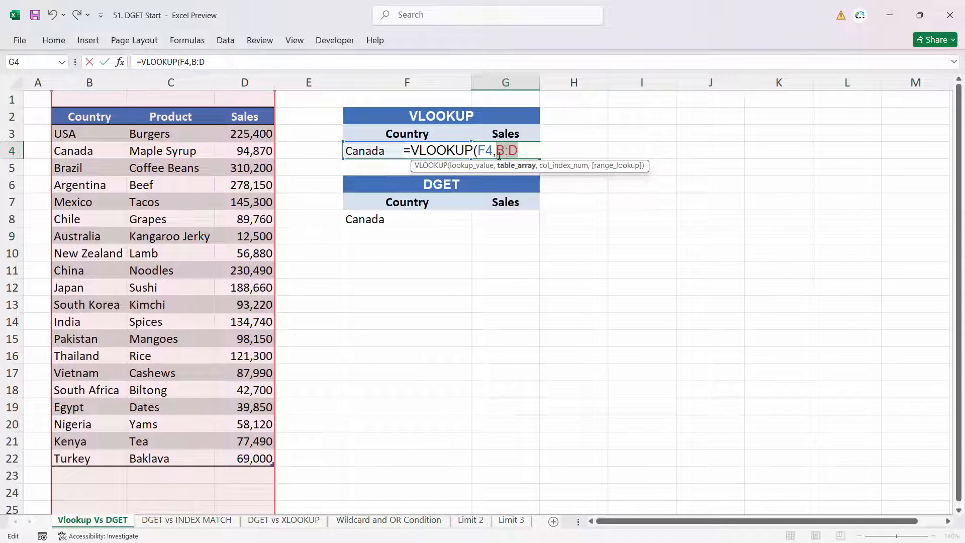
pyautogui.press('BackSpace')
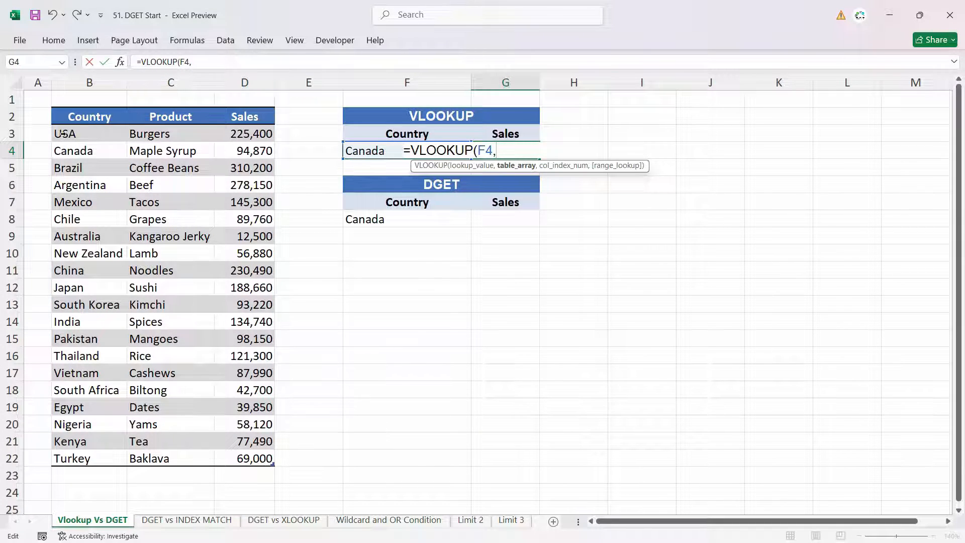
pyautogui.moveTo(63, 133); pyautogui.dragTo(269, 459)
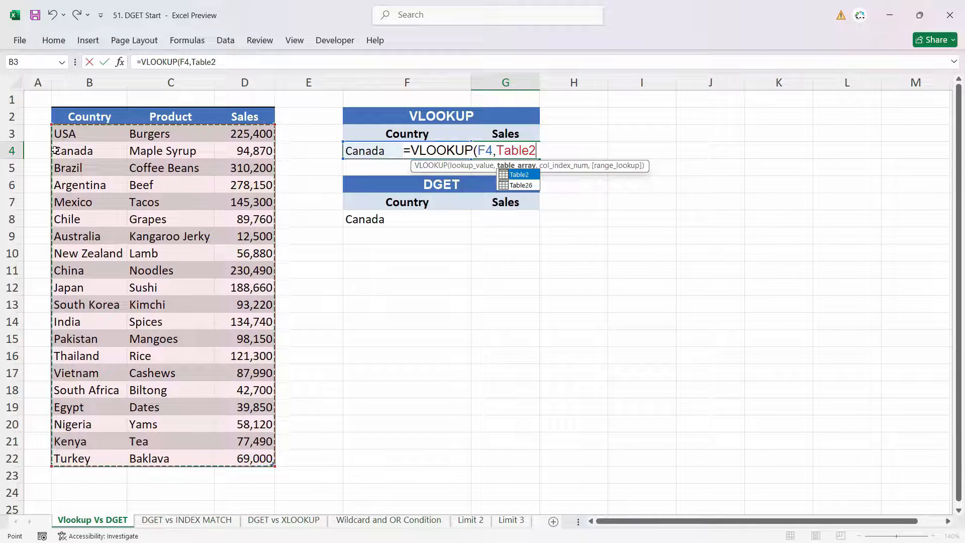
pyautogui.press('Escape')
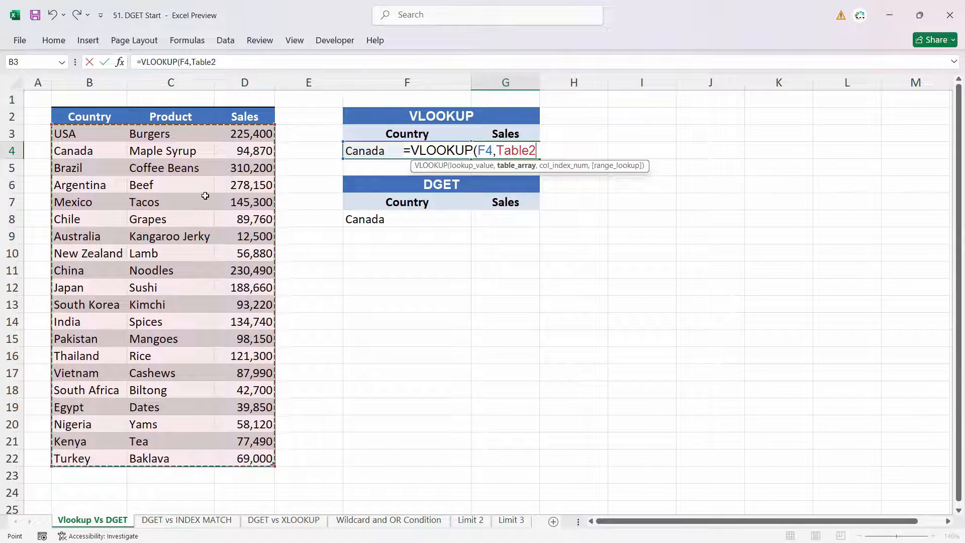
pyautogui.press('Escape')
# Step: Convert the Country, Product and Sales table to a normal range and confirm the conversion
pyautogui.click(205, 196)
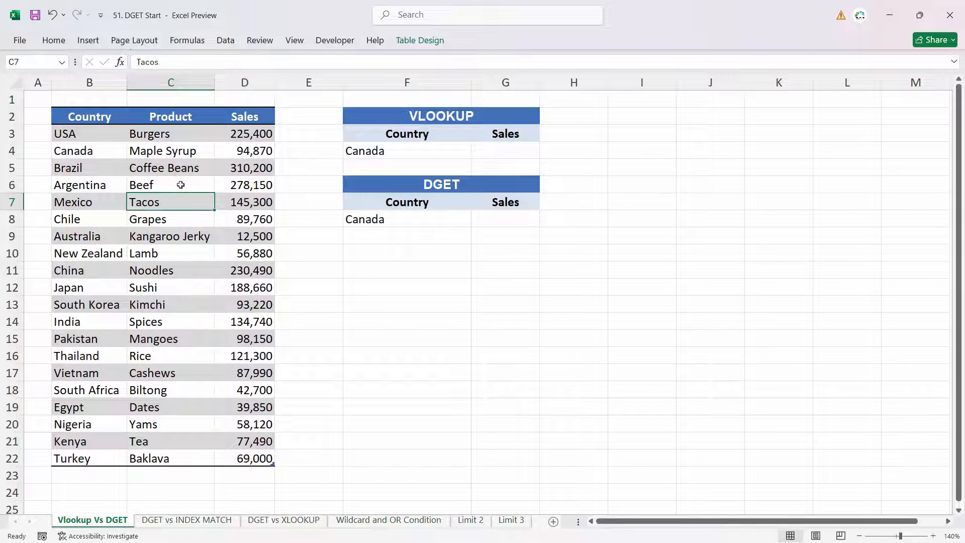
pyautogui.click(435, 44)
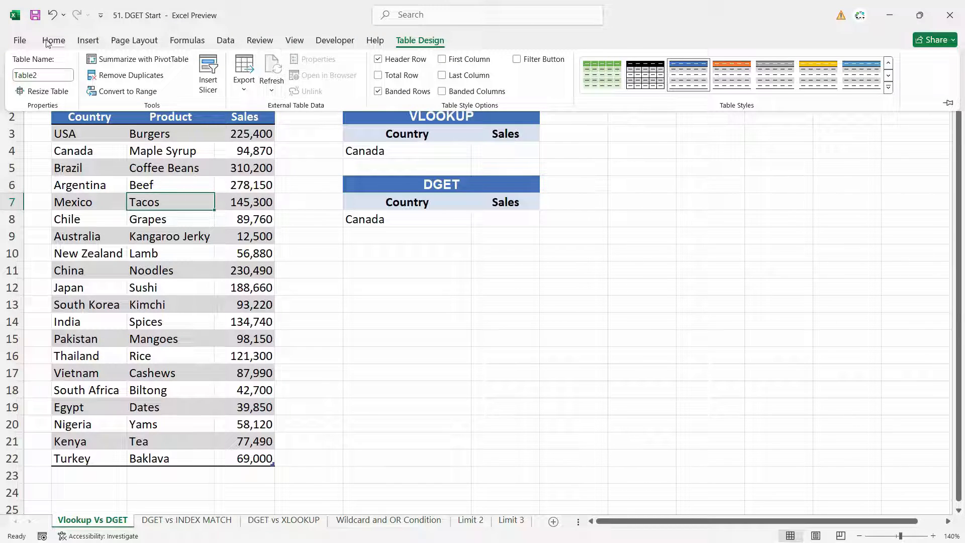
pyautogui.click(165, 269)
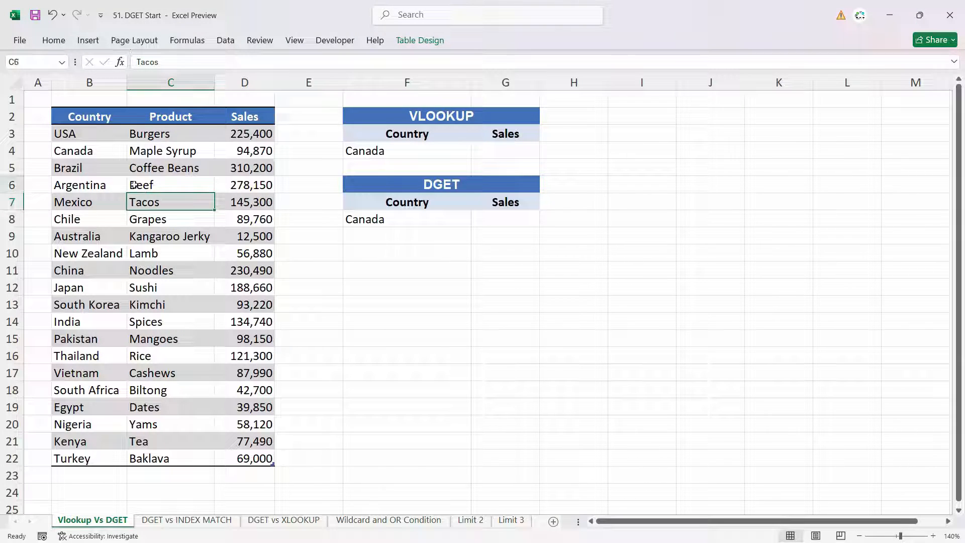
pyautogui.rightClick(134, 185)
pyautogui.moveTo(224, 423)
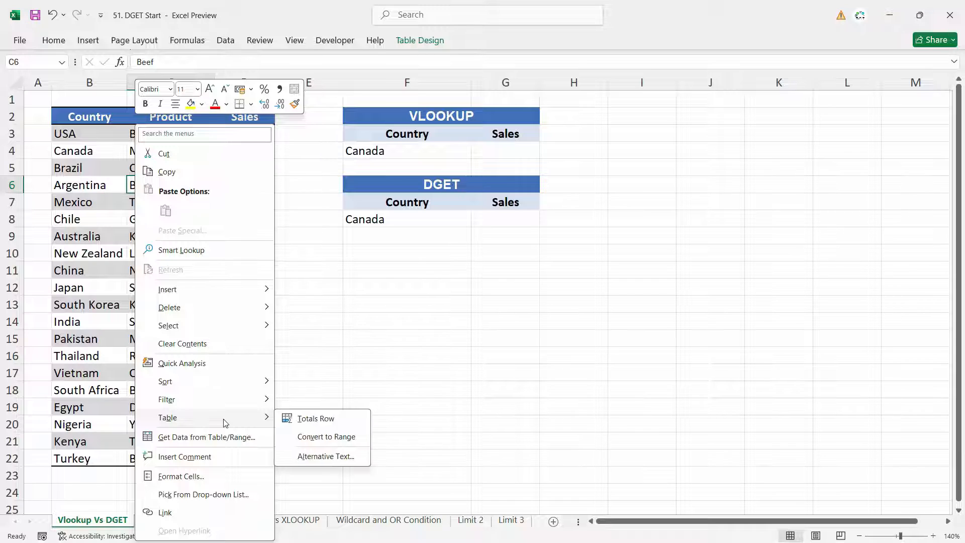
pyautogui.click(315, 436)
pyautogui.click(461, 313)
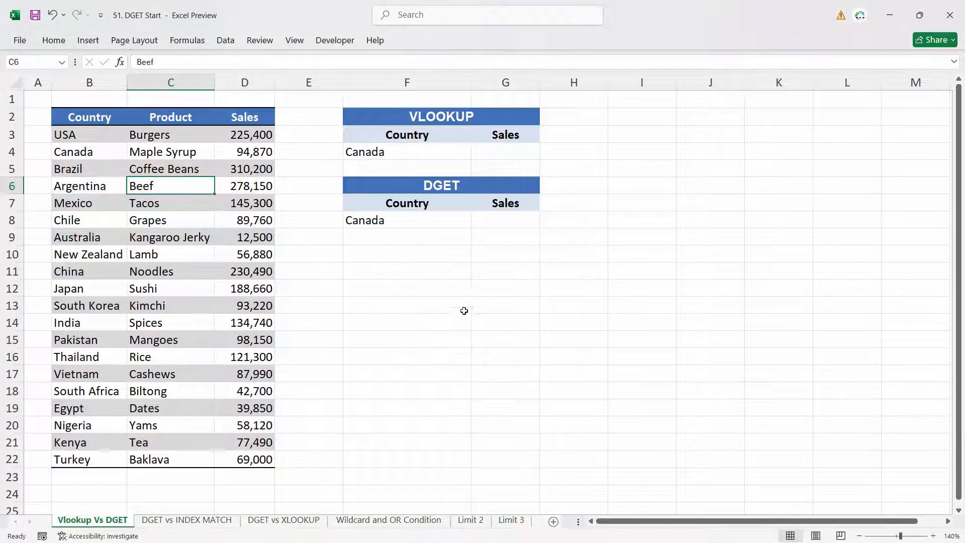
pyautogui.click(179, 172)
pyautogui.click(169, 155)
pyautogui.click(93, 151)
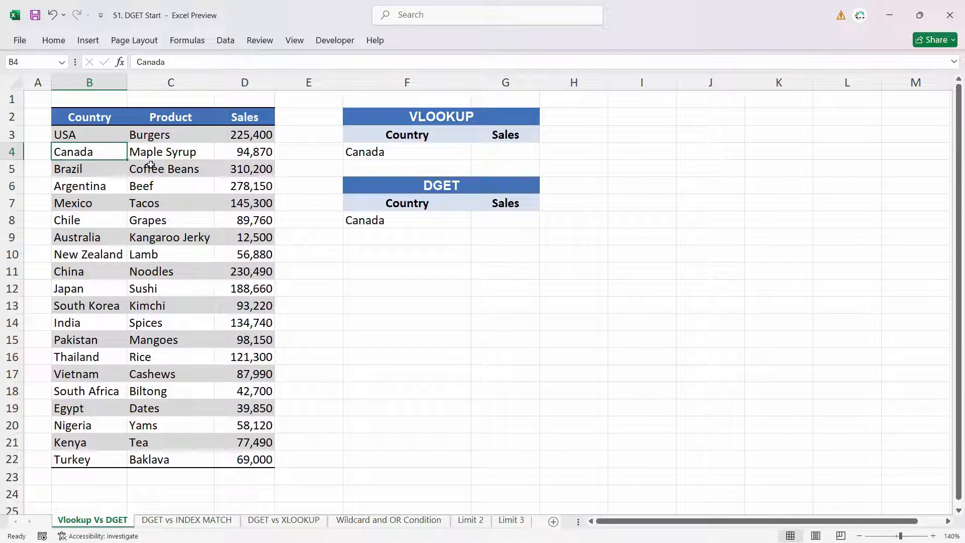
pyautogui.click(168, 138)
# Step: Enter =VLOOKUP(F4,$B$3:$D$22,3,0) in G4 to return the sales for Canada
pyautogui.click(508, 148)
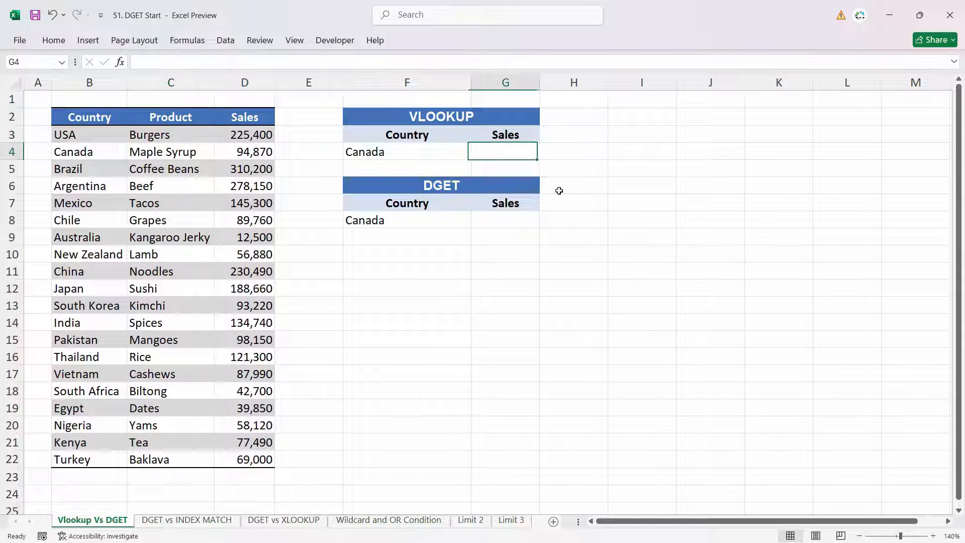
pyautogui.write('=VLOOKUP(')
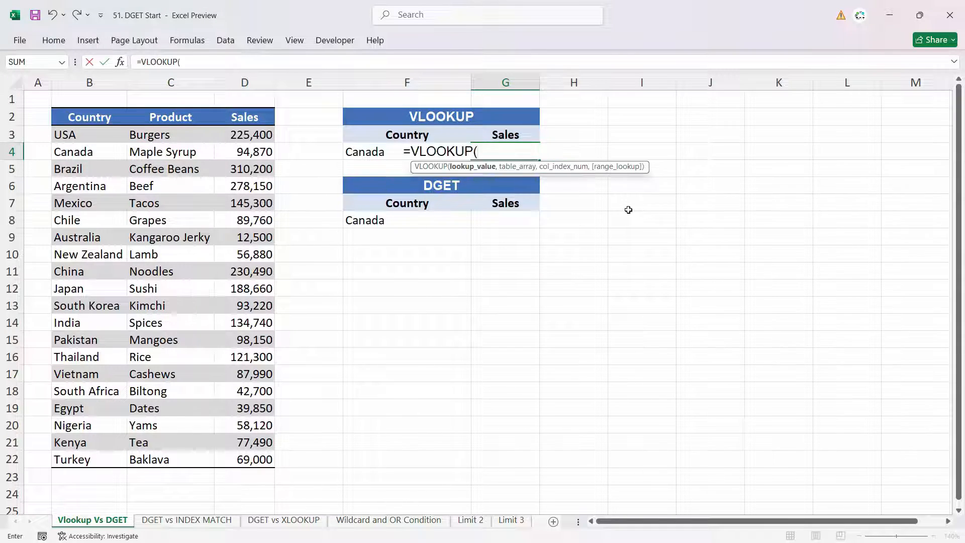
pyautogui.click(379, 153)
pyautogui.write(',')
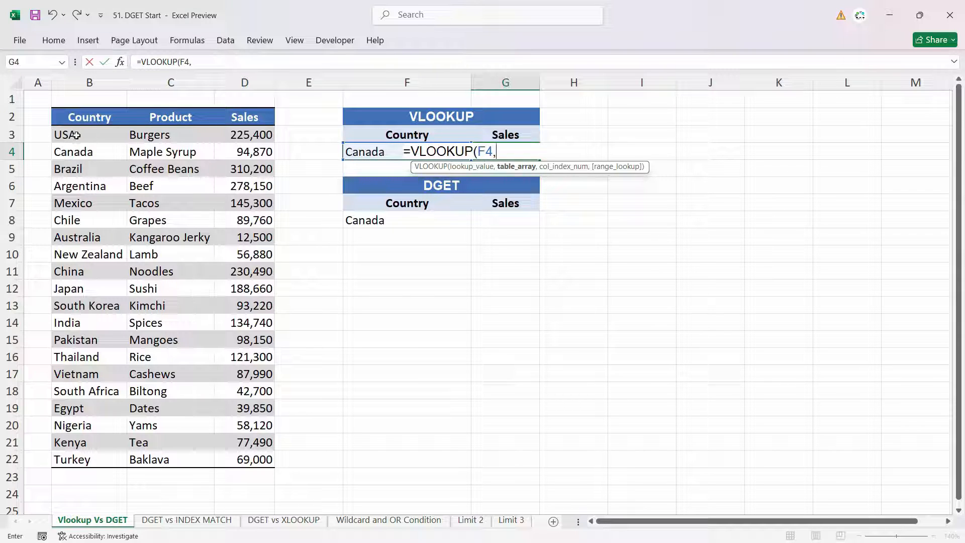
pyautogui.moveTo(70, 134); pyautogui.dragTo(259, 457)
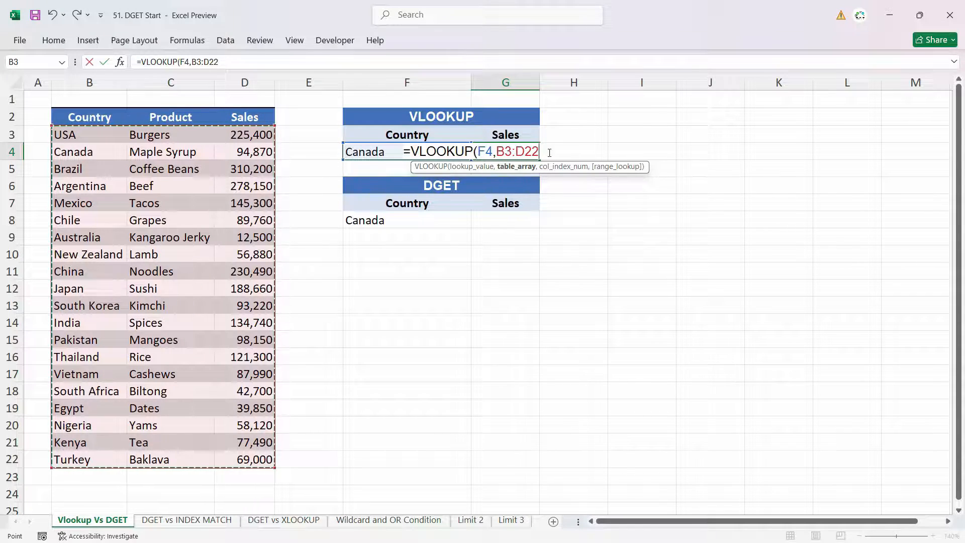
pyautogui.moveTo(551, 152); pyautogui.dragTo(497, 151)
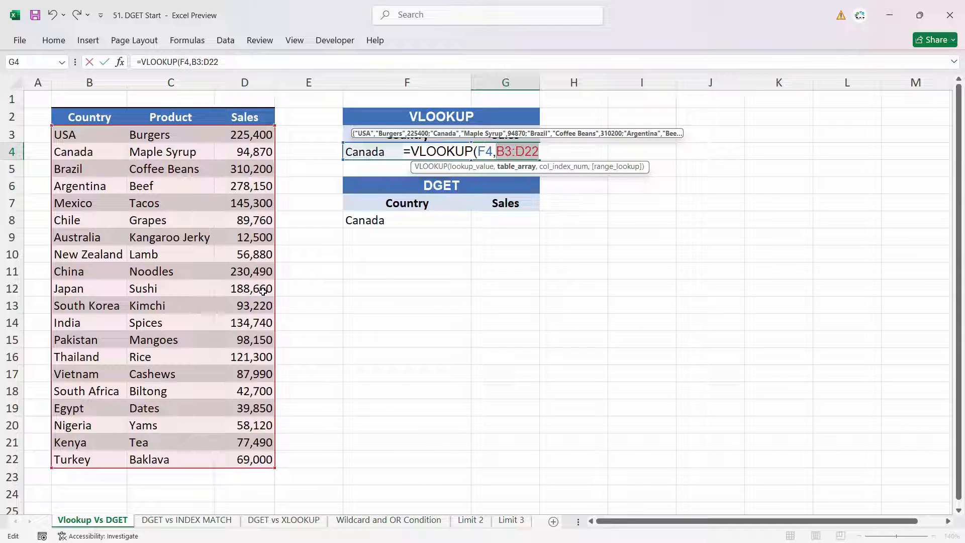
pyautogui.press('F4')
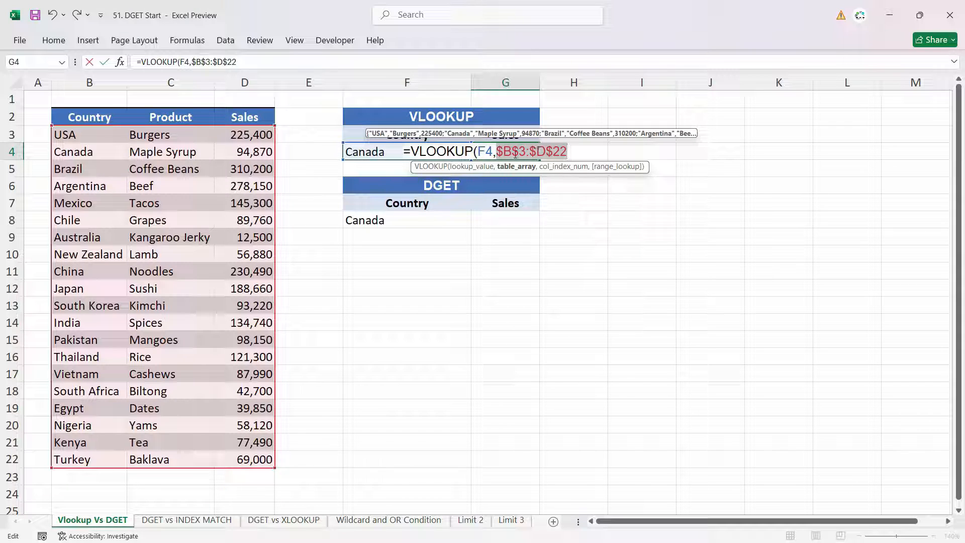
pyautogui.click(577, 151)
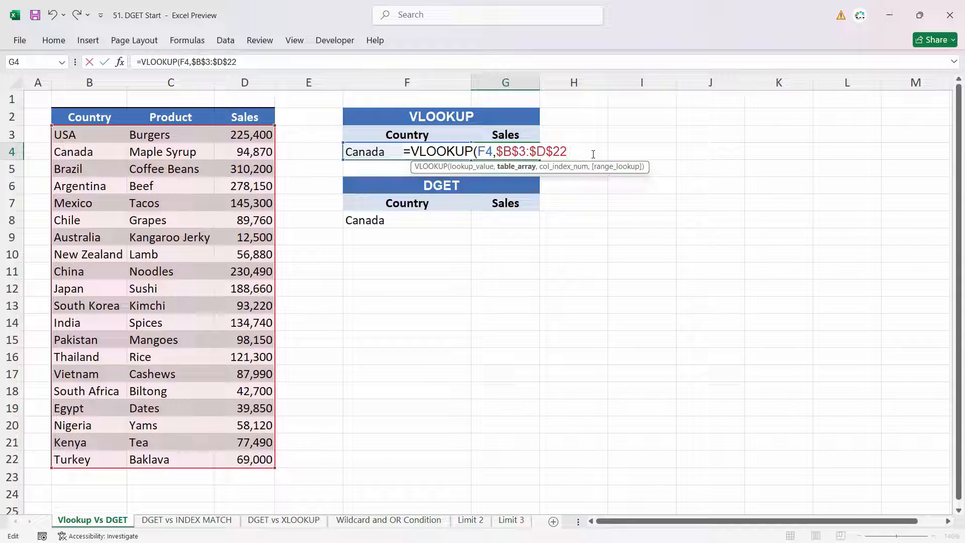
pyautogui.write(',')
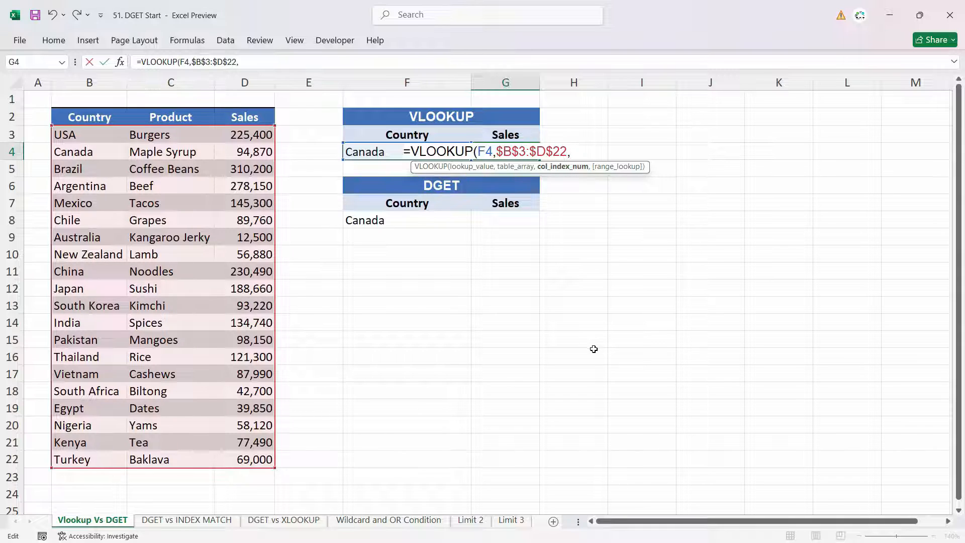
pyautogui.write('3,0')
pyautogui.press('Return')
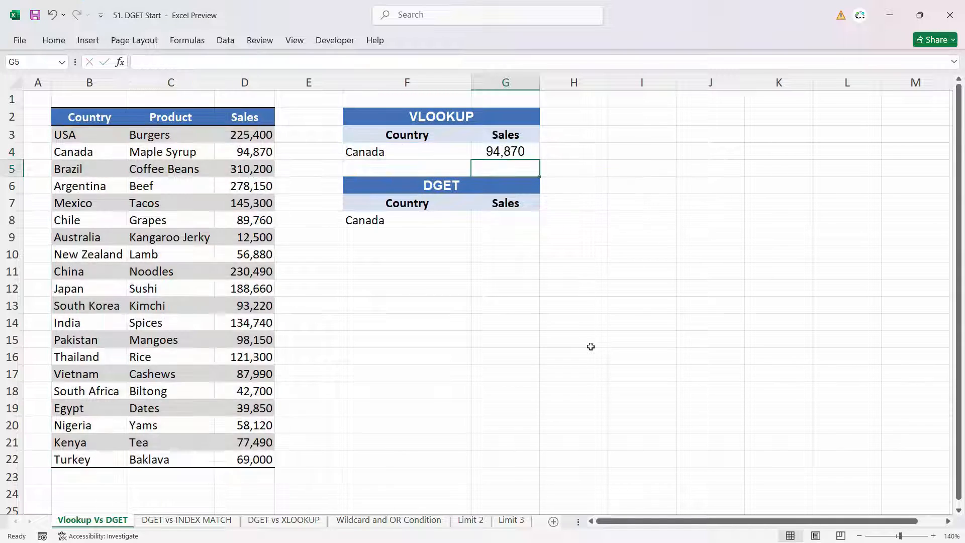
pyautogui.click(475, 152)
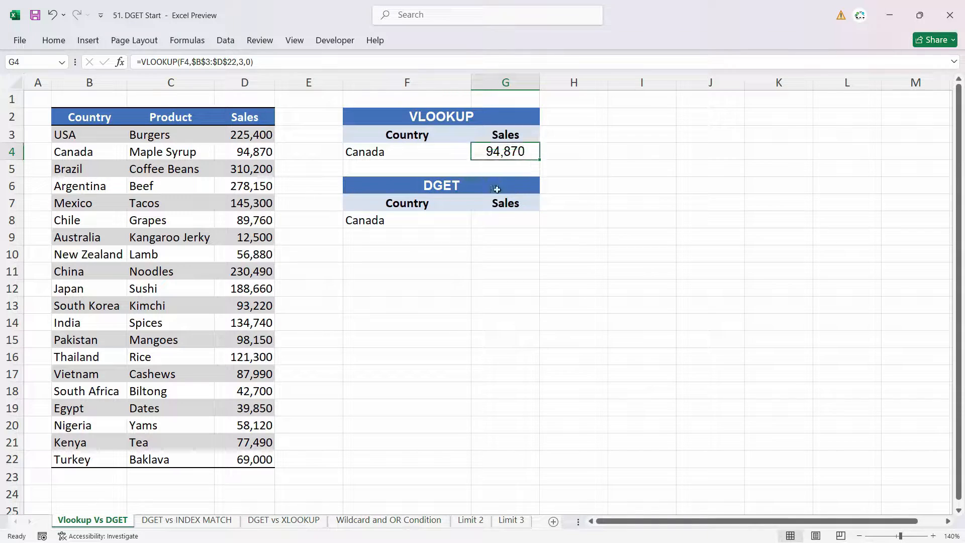
# Step: Begin a DGET formula in G8 with the whole country table including headers, $B$2:$D$22, as its absolute database range
pyautogui.click(406, 225)
pyautogui.click(475, 230)
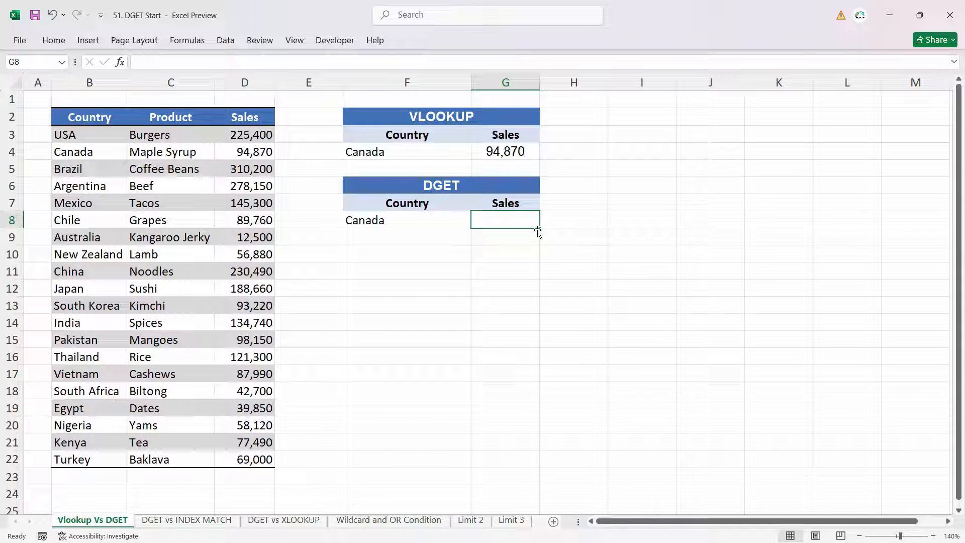
pyautogui.write('=')
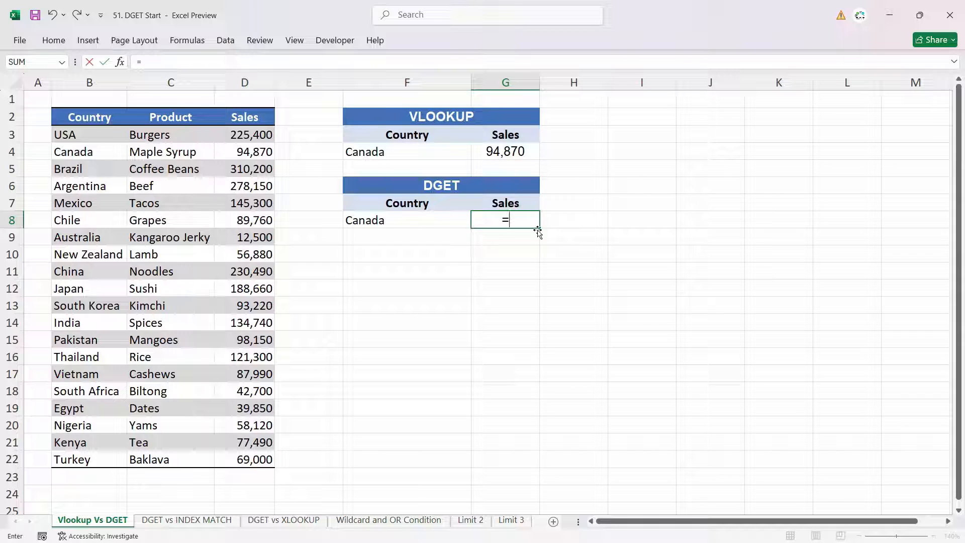
pyautogui.write('dg')
pyautogui.press('Tab')
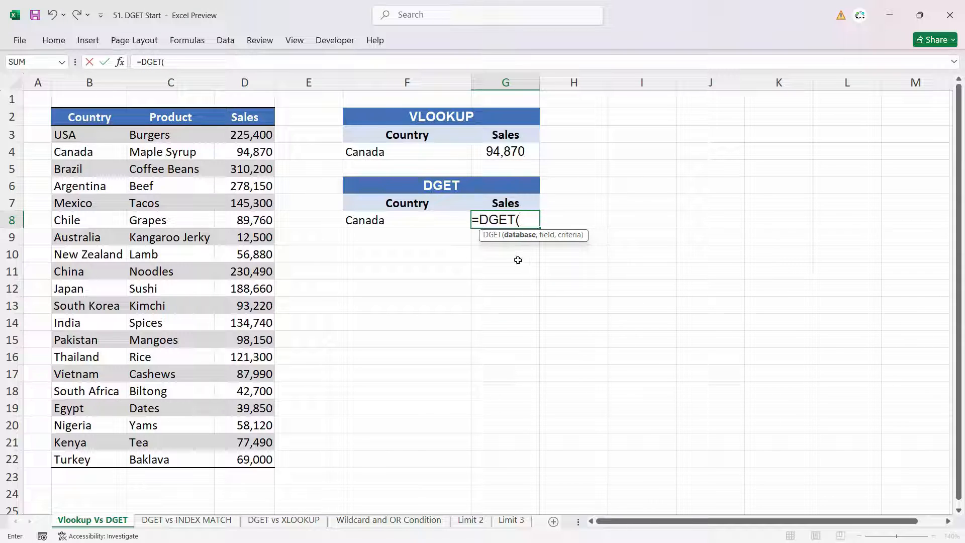
pyautogui.moveTo(65, 136); pyautogui.dragTo(262, 465)
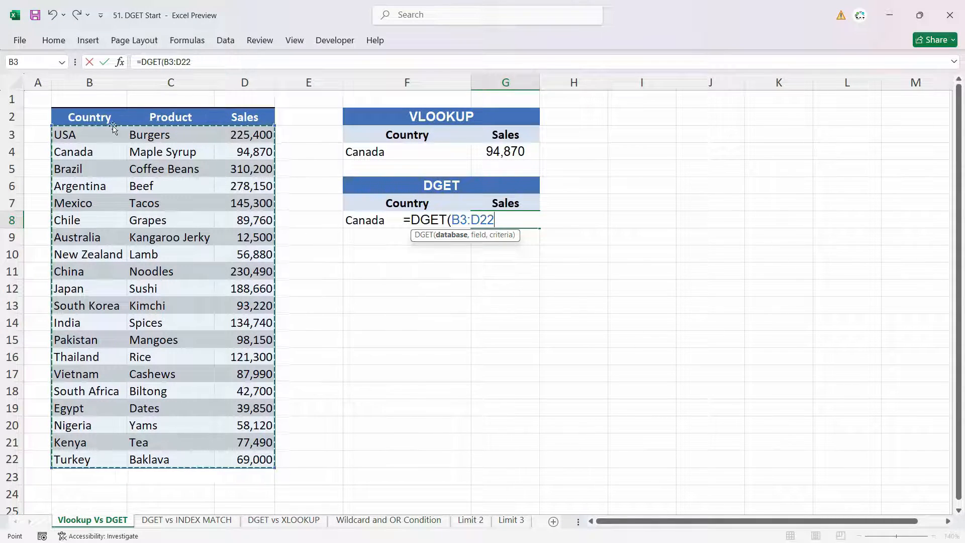
pyautogui.moveTo(85, 117); pyautogui.dragTo(250, 459)
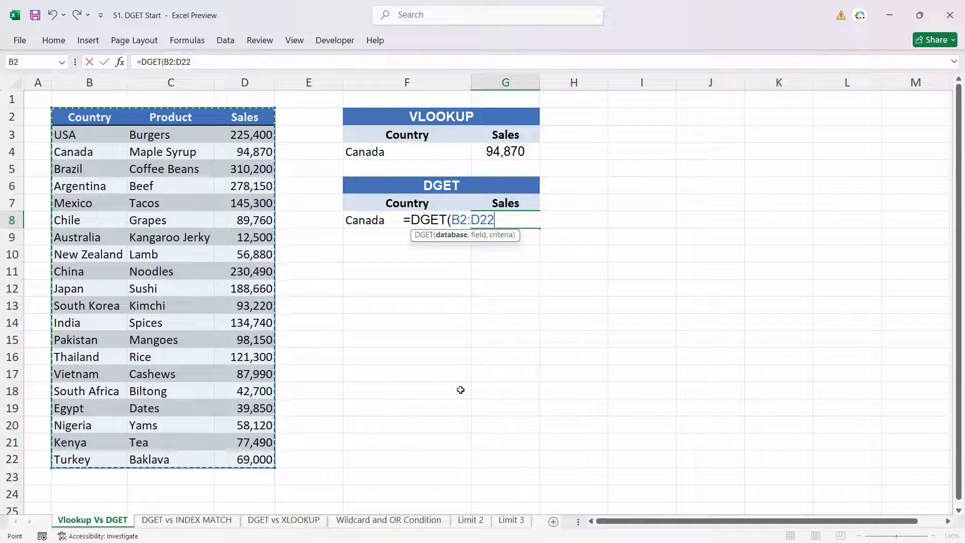
pyautogui.press('F2')
pyautogui.hotkey('shift', 'Left')
pyautogui.hotkey('shift', 'Left')
pyautogui.hotkey('shift', 'Left')
pyautogui.hotkey('shift', 'Left')
pyautogui.hotkey('shift', 'Left')
pyautogui.hotkey('shift', 'Left')
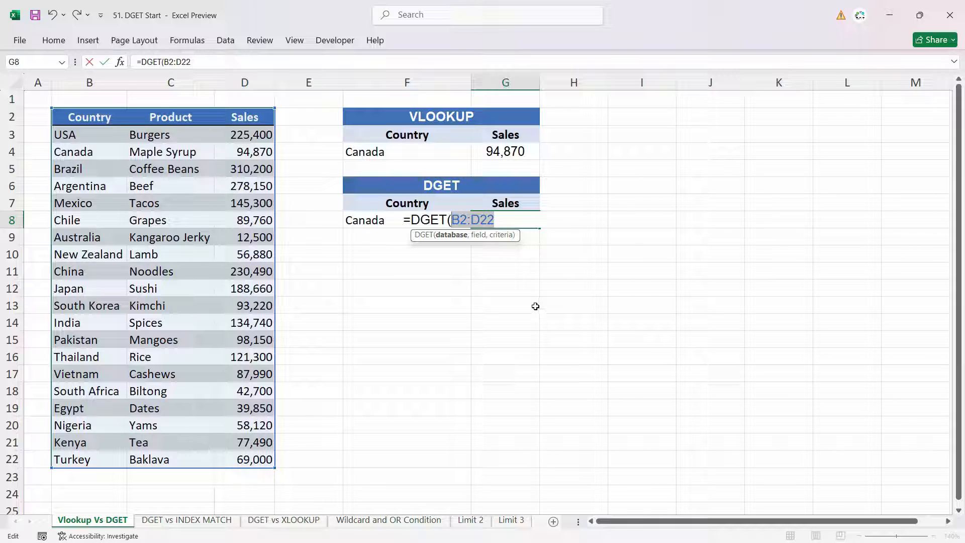
pyautogui.press('F4')
pyautogui.write(',')
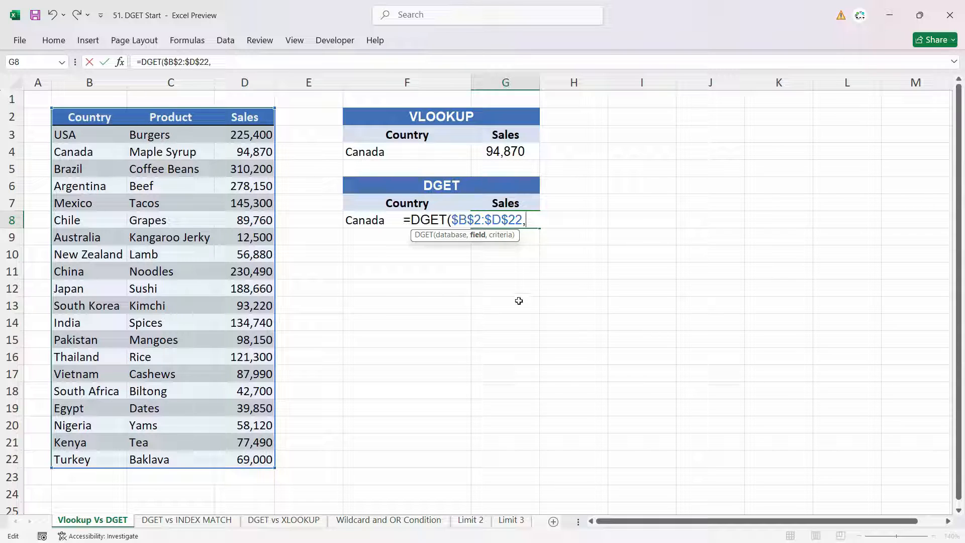
# Step: Complete the G8 DGET formula with the Sales header $G$7 as field and $F$7:$F$8 as criteria
pyautogui.click(528, 204)
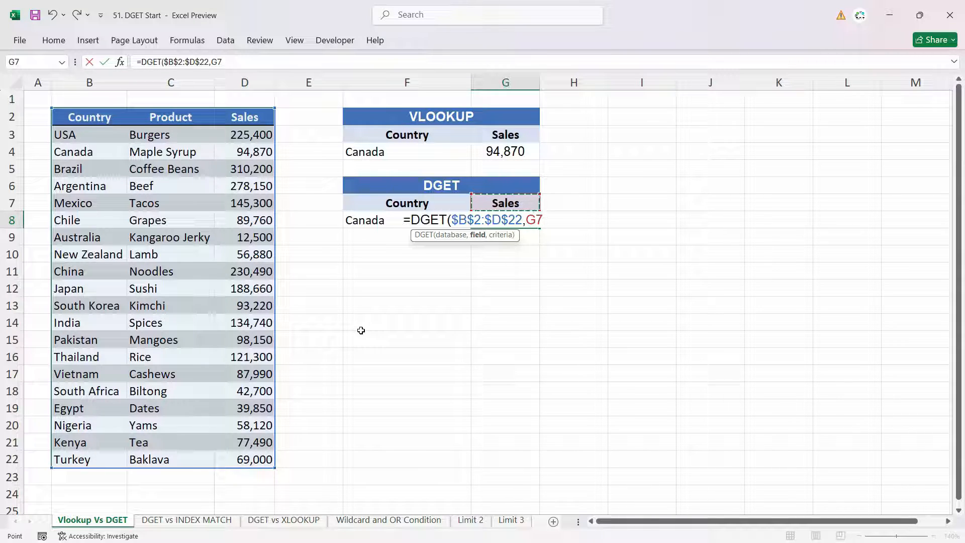
pyautogui.press('F4')
pyautogui.write(',')
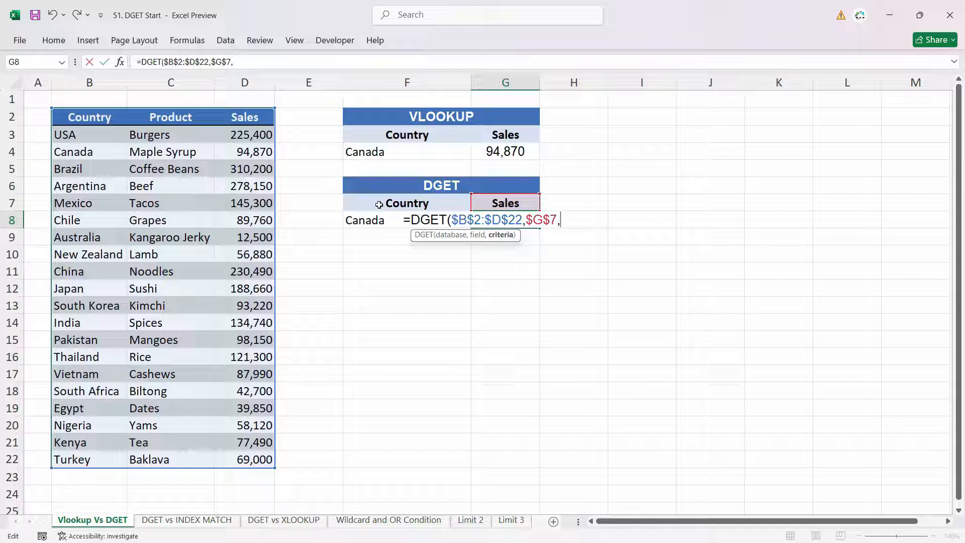
pyautogui.moveTo(379, 205); pyautogui.dragTo(378, 214)
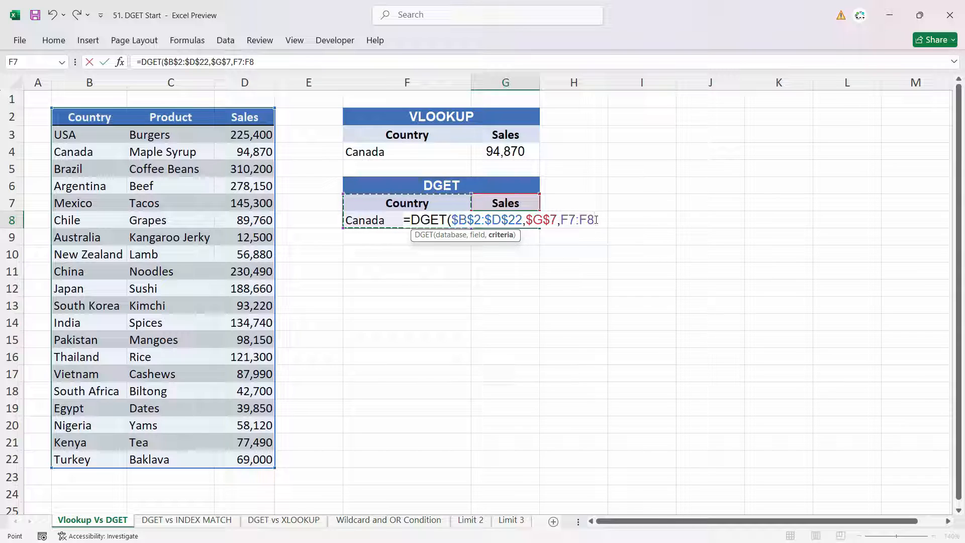
pyautogui.click(564, 222)
pyautogui.moveTo(595, 220); pyautogui.dragTo(561, 223)
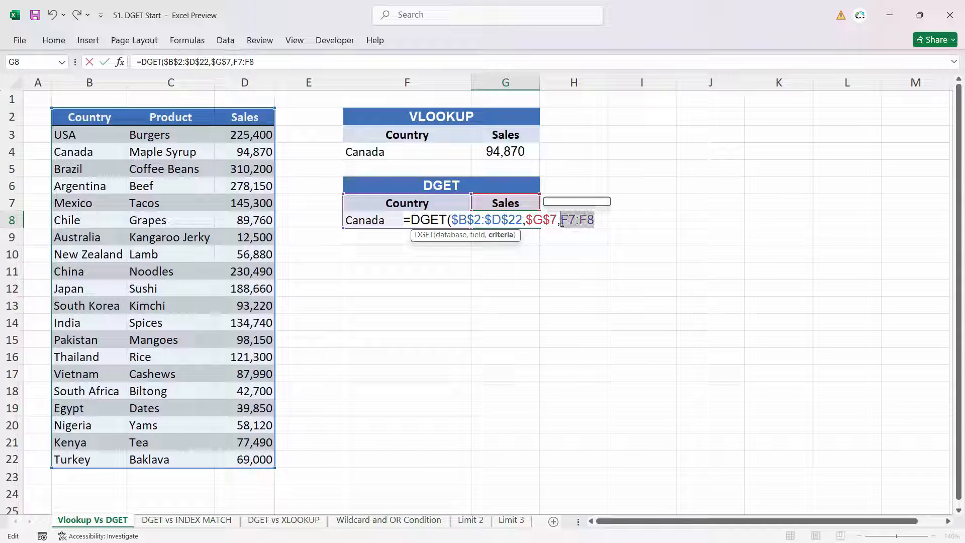
pyautogui.press('F4')
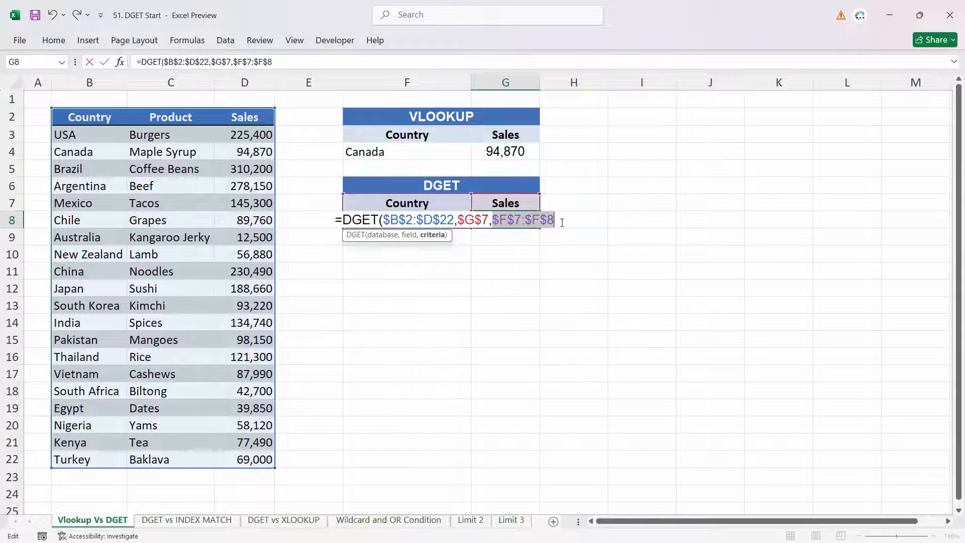
pyautogui.press('Return')
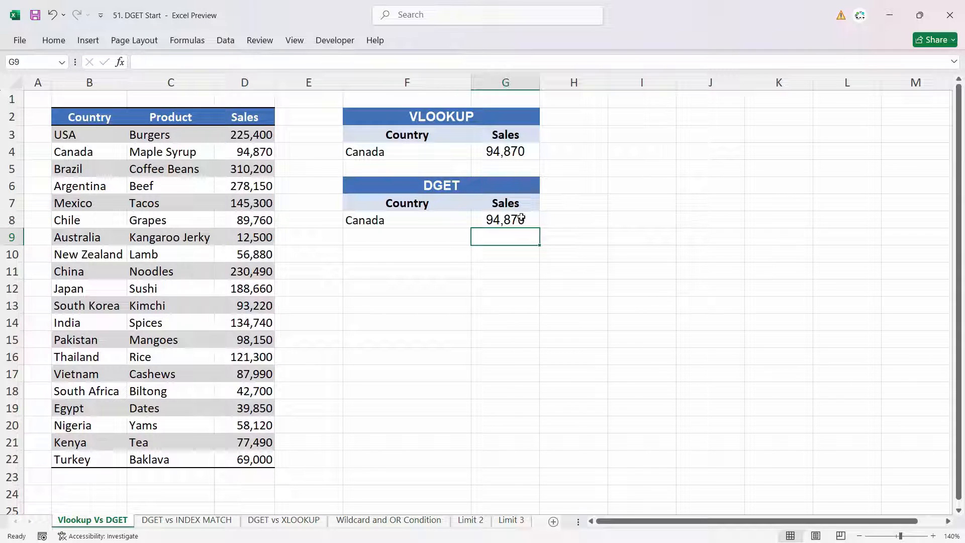
pyautogui.press('Up')
pyautogui.click(387, 152)
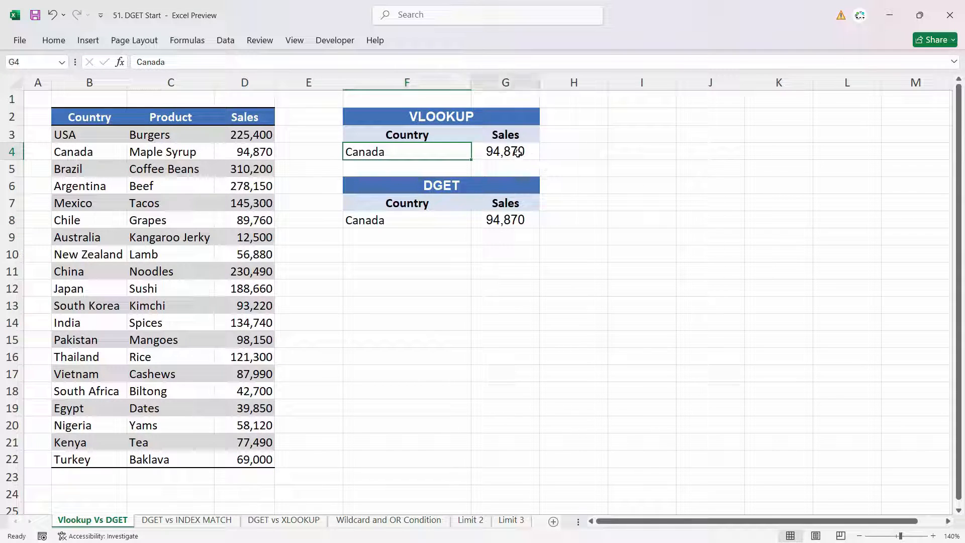
pyautogui.click(518, 152)
pyautogui.click(505, 203)
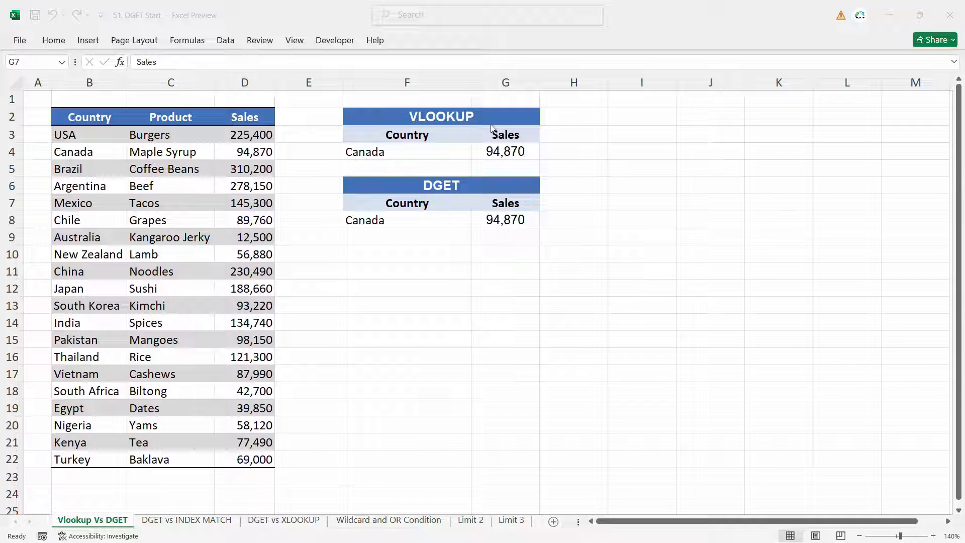
# Step: Change the result header in G3 of the VLOOKUP block to Product
pyautogui.click(522, 139)
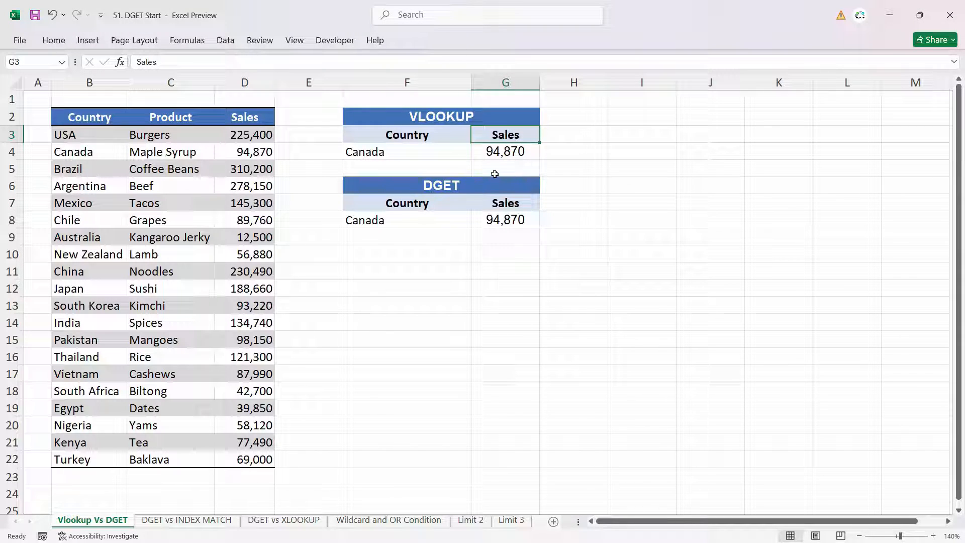
pyautogui.write('P')
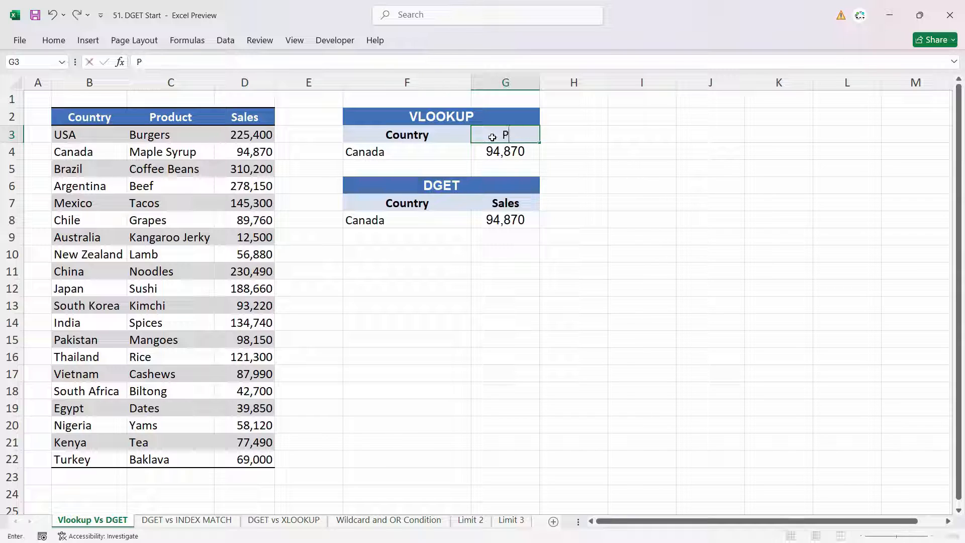
pyautogui.write('Product')
pyautogui.press('Return')
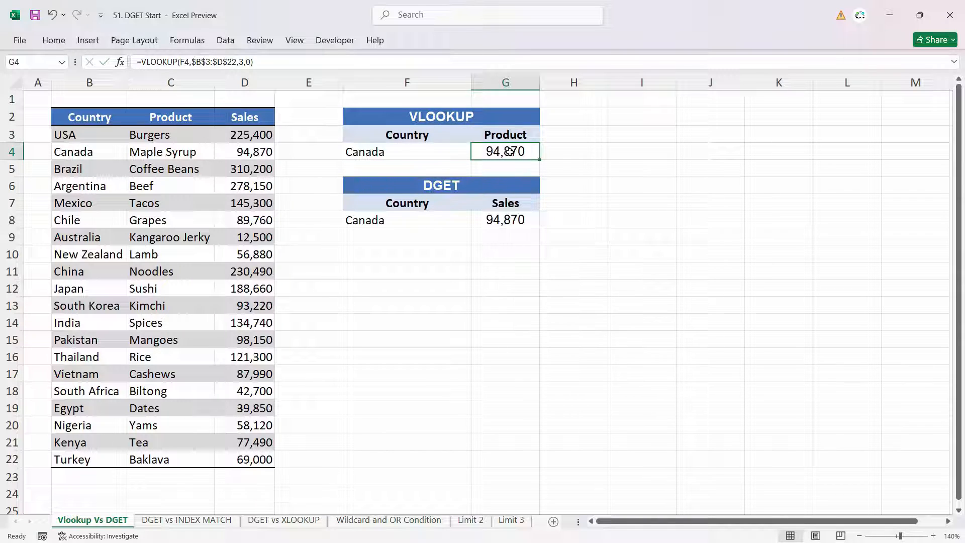
# Step: Set the column index of the VLOOKUP formula in G4 to 2 and autofit column G to the returned product
pyautogui.doubleClick(511, 151)
pyautogui.click(575, 150)
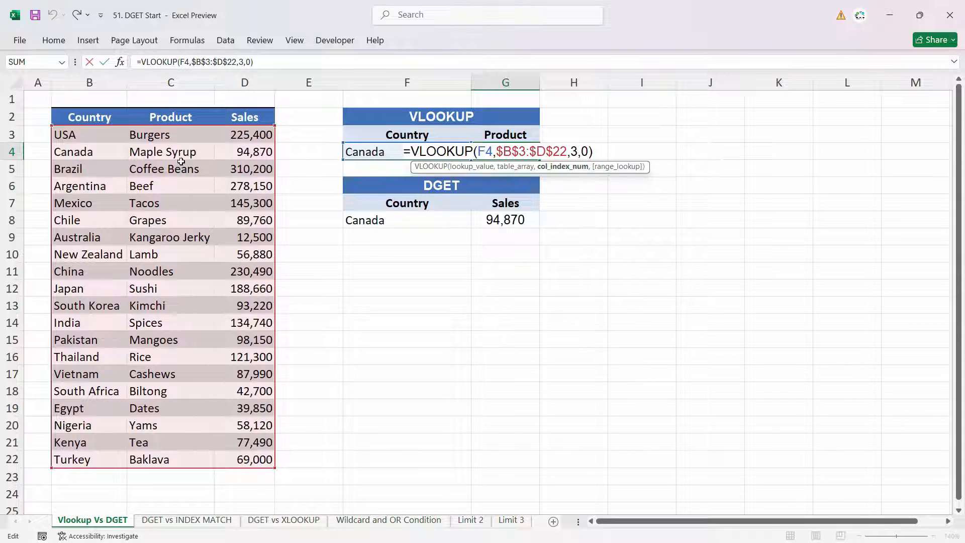
pyautogui.press('BackSpace')
pyautogui.write('2')
pyautogui.press('Return')
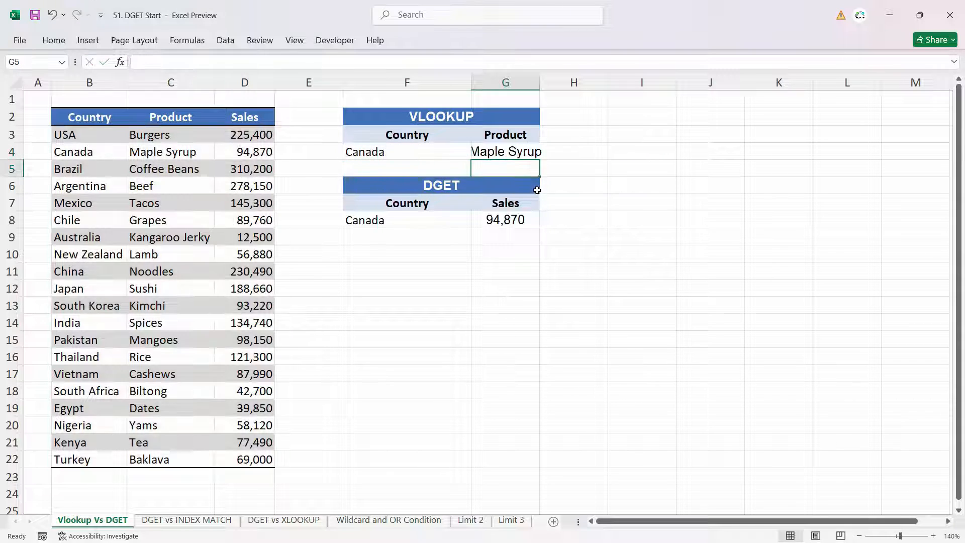
pyautogui.click(508, 153)
pyautogui.doubleClick(540, 82)
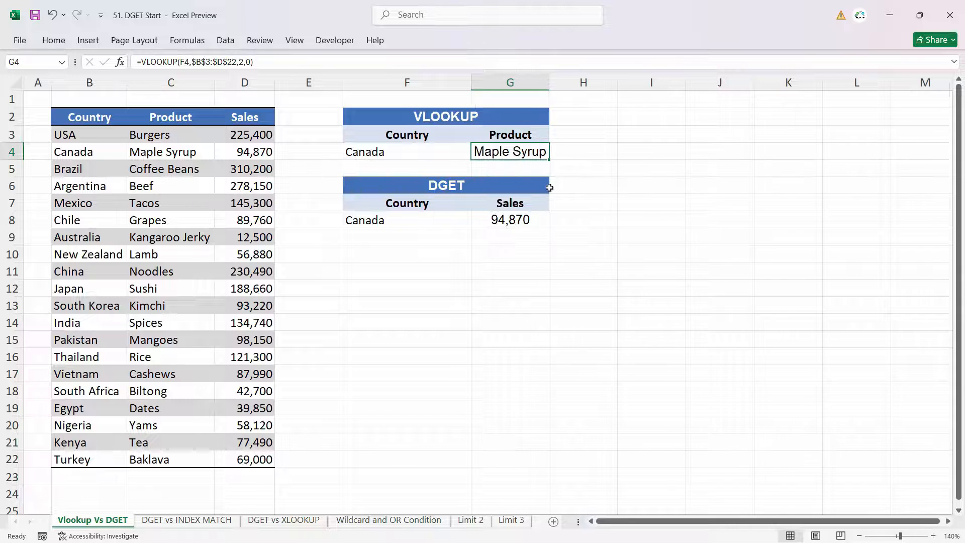
# Step: Change the result header in G7 of the DGET block to Product so the formula returns Canada's product
pyautogui.click(544, 202)
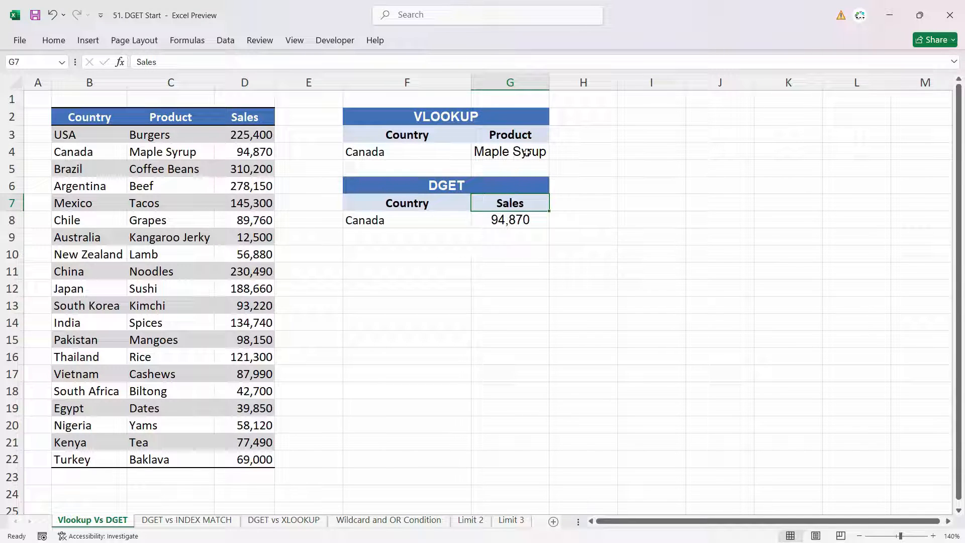
pyautogui.write('Produc')
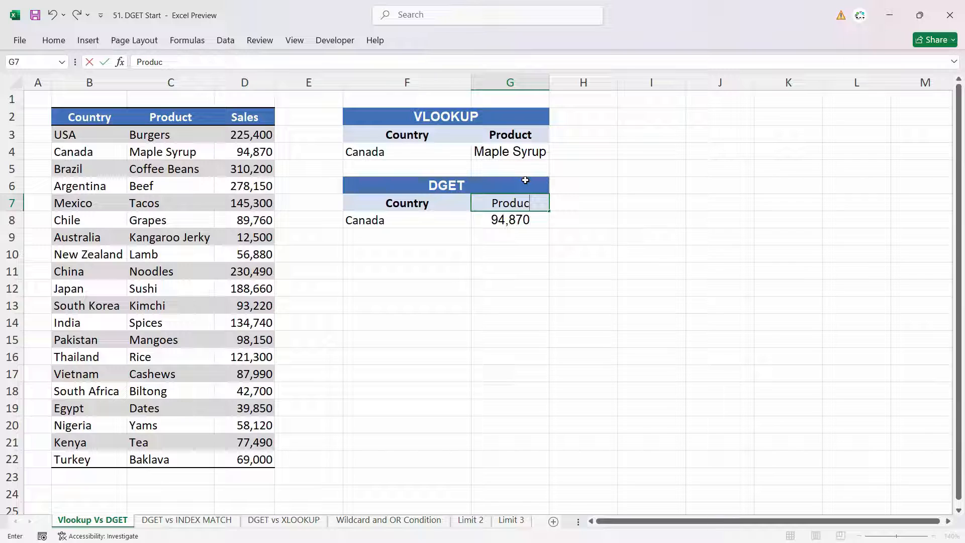
pyautogui.press('Return')
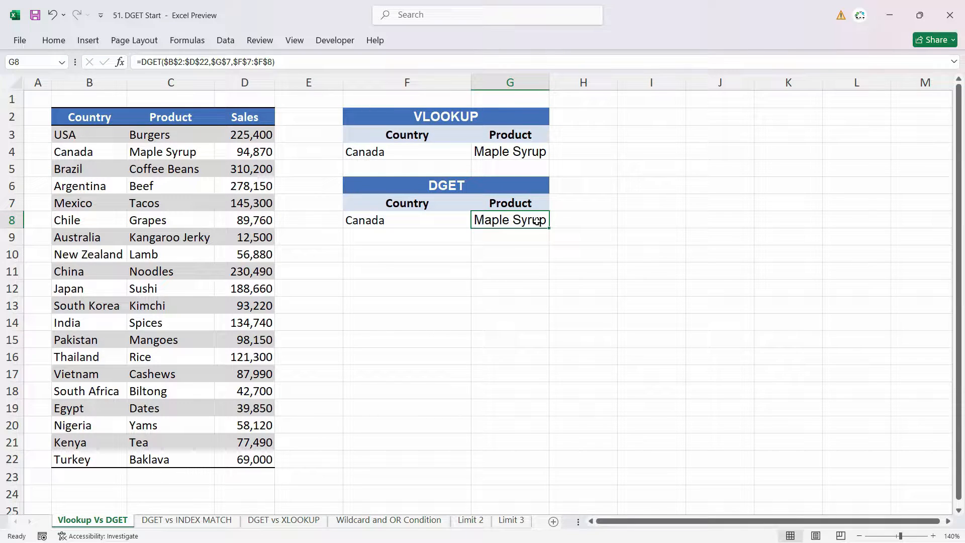